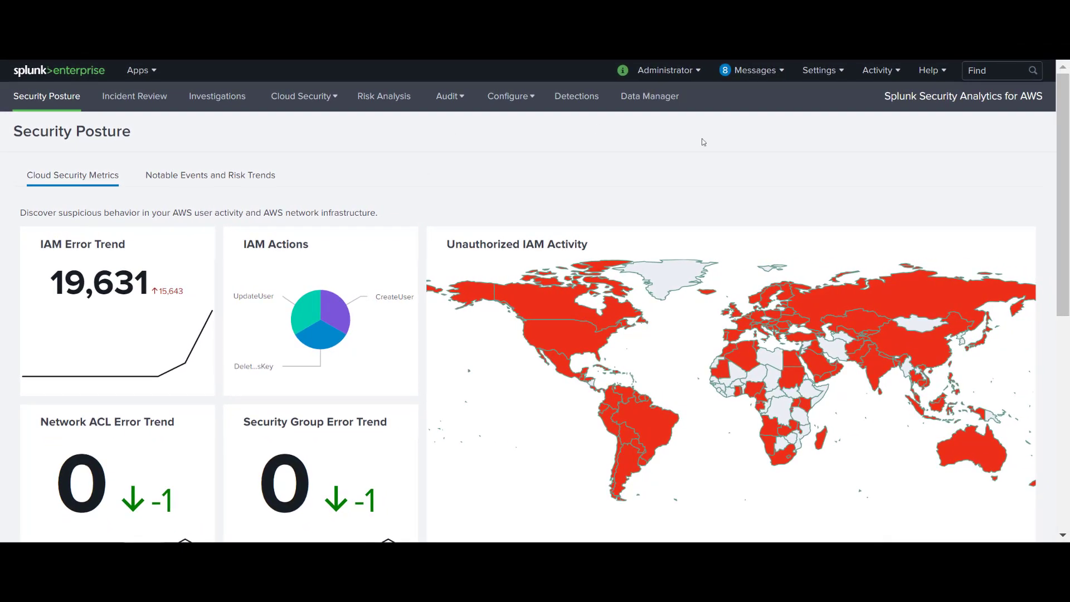
drag(1063, 149, 1066, 392)
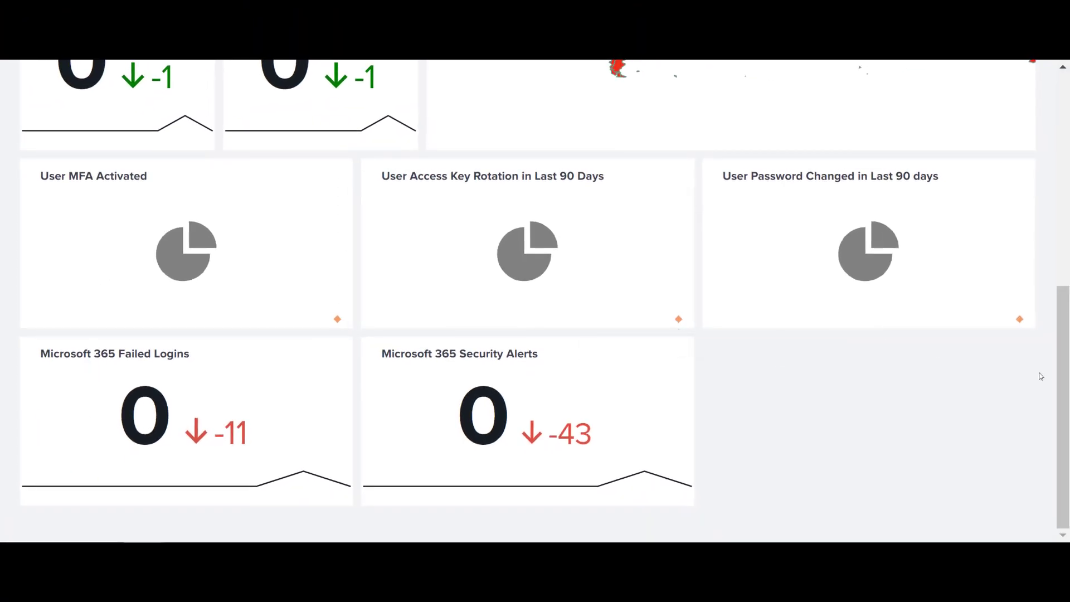
drag(1063, 377, 1056, 147)
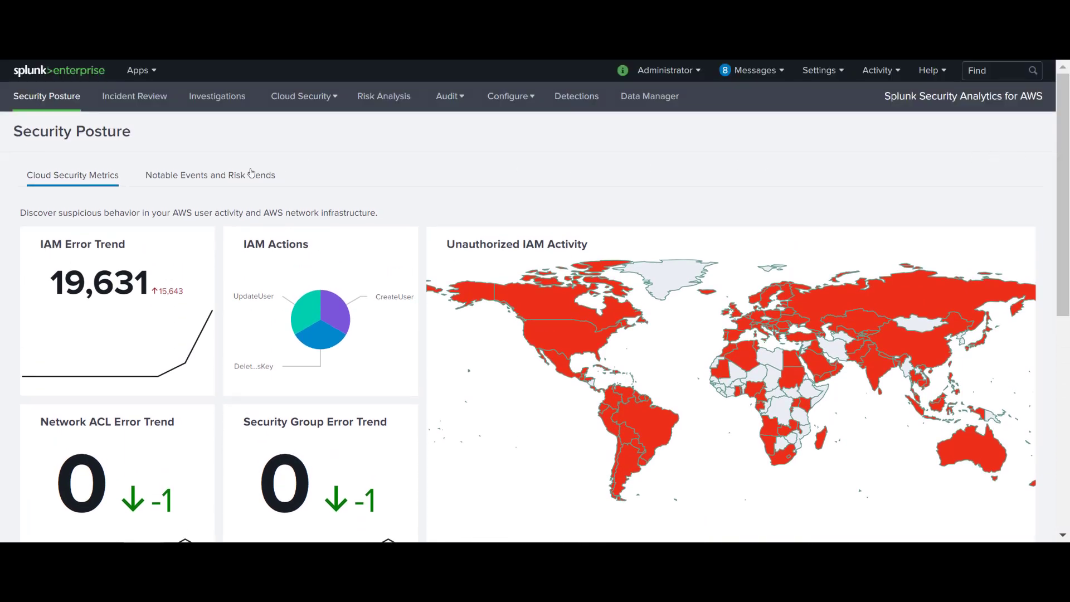
Switch the security posture dashboard to its Notable Events and Risk Trends view
click(211, 177)
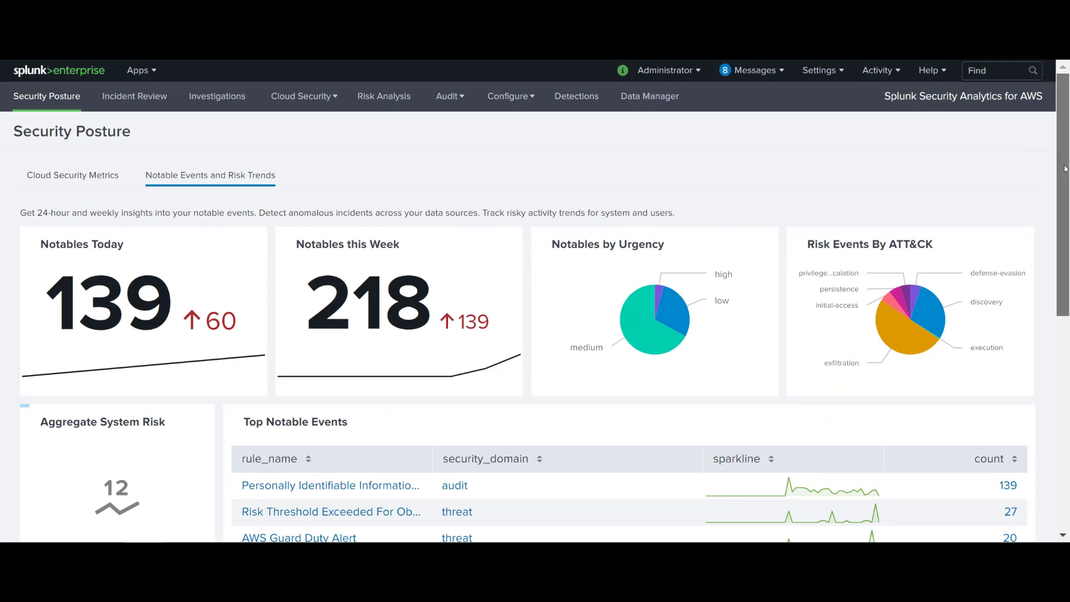
drag(1066, 168, 1067, 243)
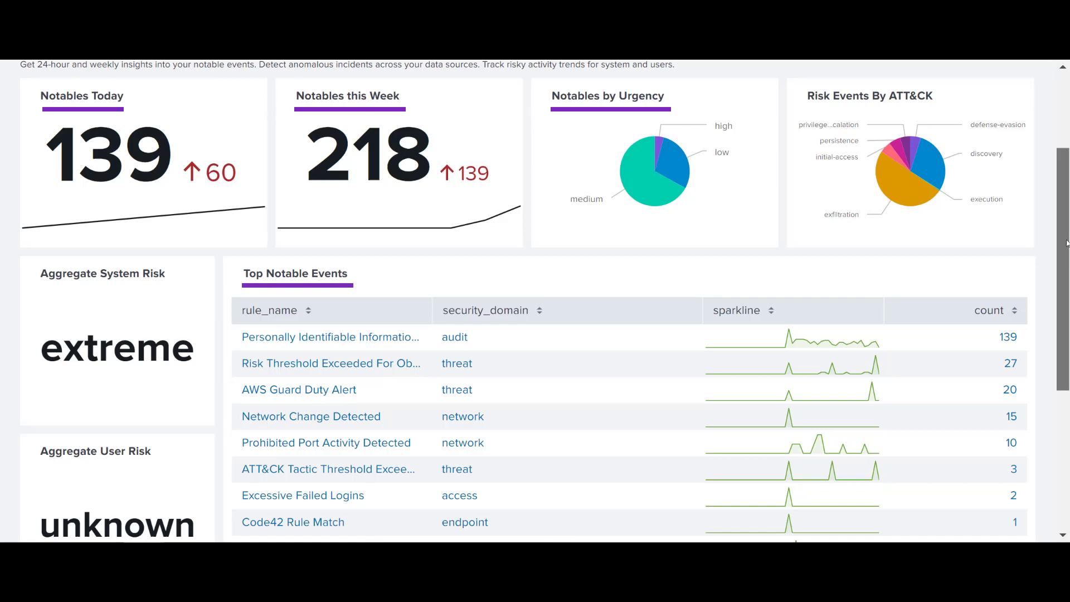
drag(1066, 243, 1066, 149)
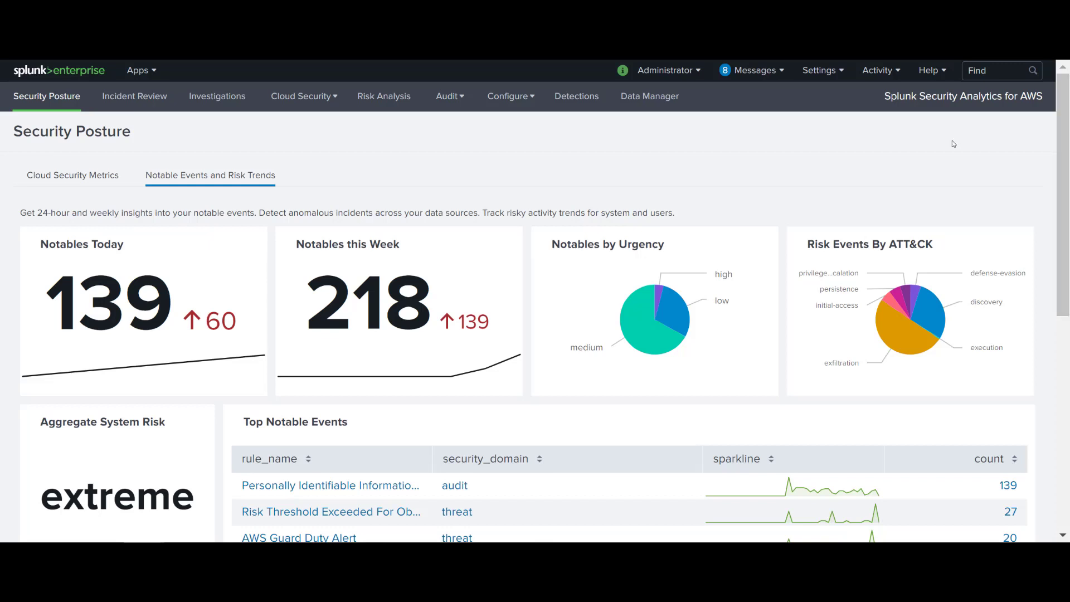
click(328, 101)
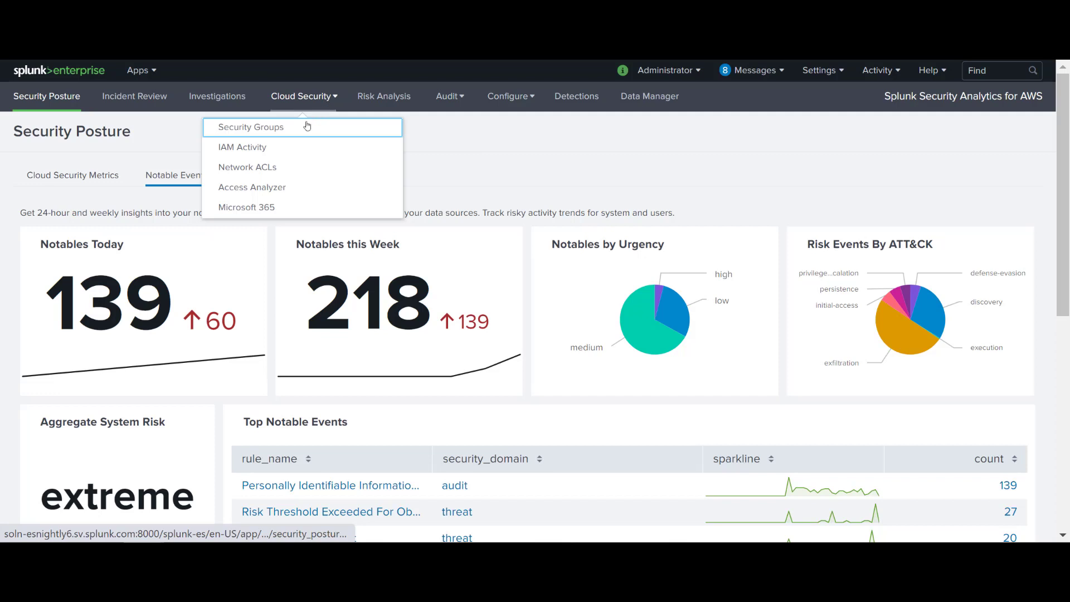
Open Cloud Security > IAM Activity, showing 20,262 error events, activity by user and IAM actions
click(300, 150)
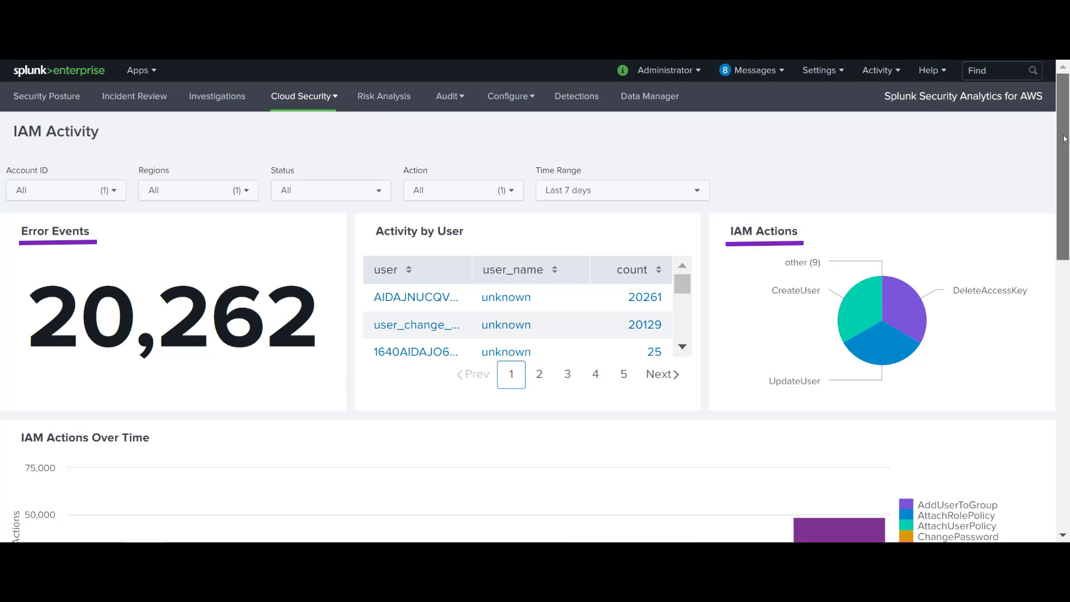
drag(1063, 137, 1067, 386)
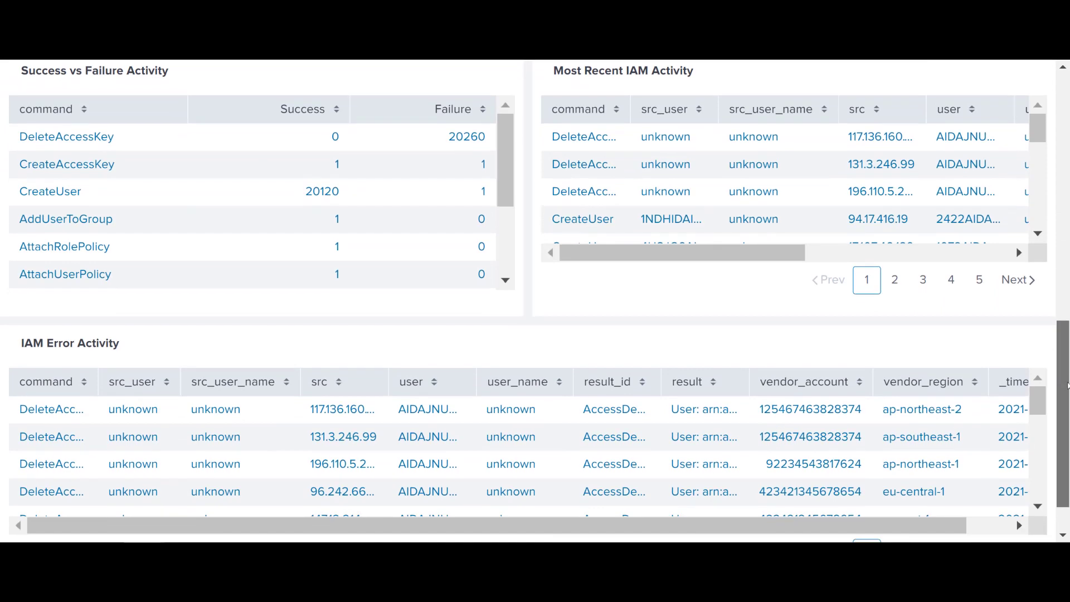
drag(1068, 385, 1068, 106)
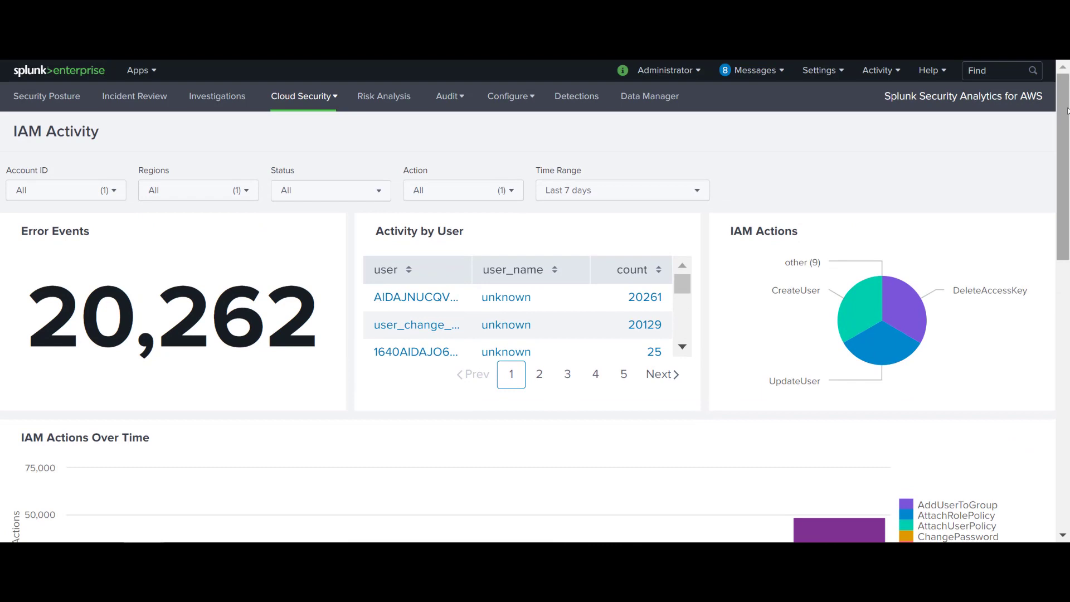
click(320, 97)
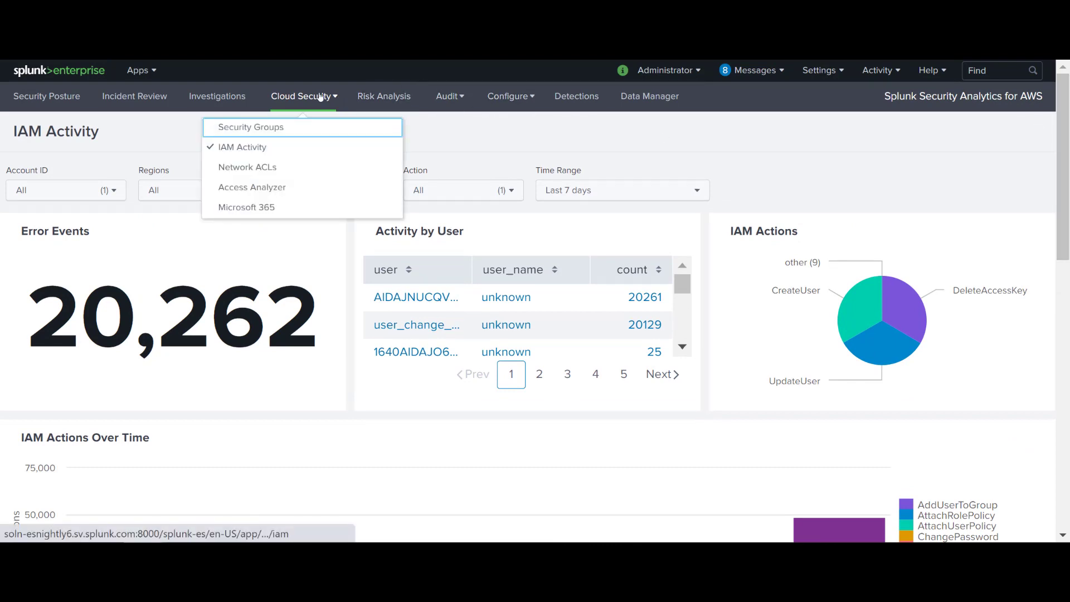
Open Cloud Security > Microsoft 365 to view alerts over time, by user, by name and alert details
click(298, 208)
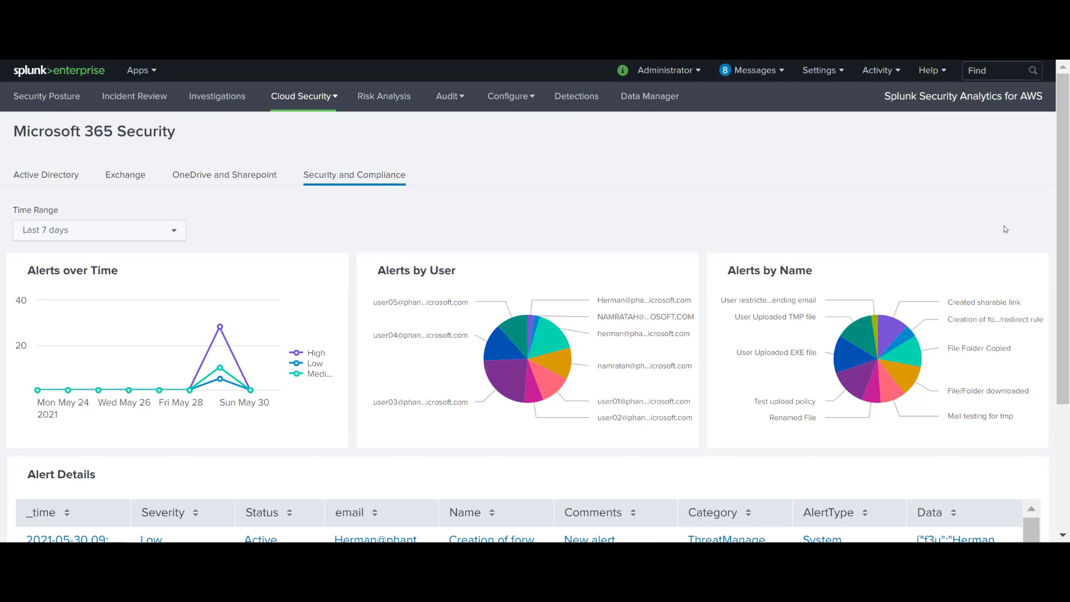
mouse_move(1065, 192)
mouse_down()
mouse_move(1053, 288)
mouse_move(1064, 156)
mouse_up()
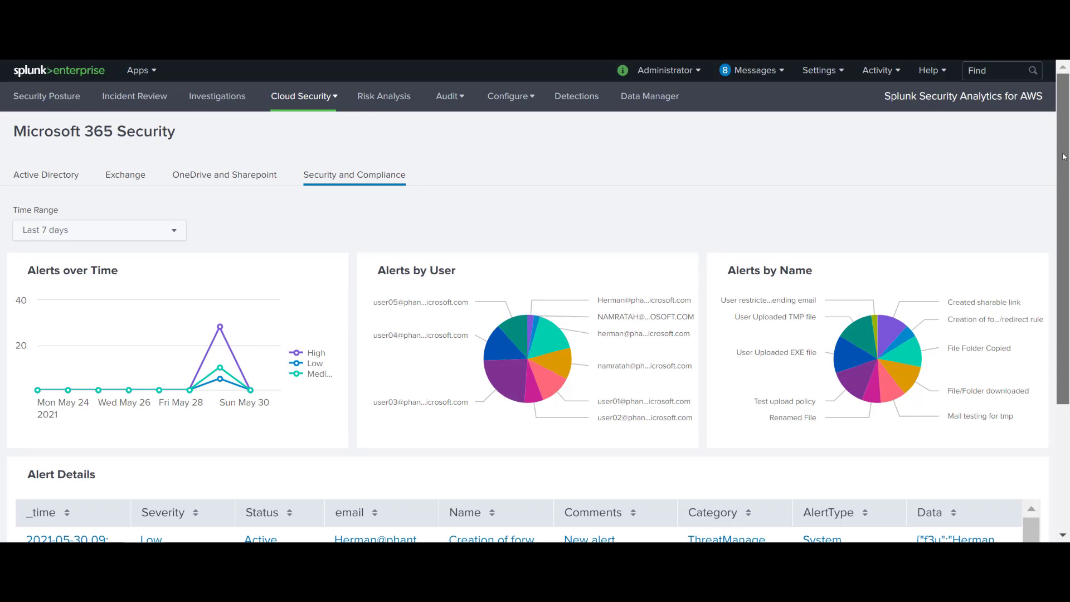
Go to Incident Review to list the three medium-urgency ATT&CK tactic threshold notables
click(139, 101)
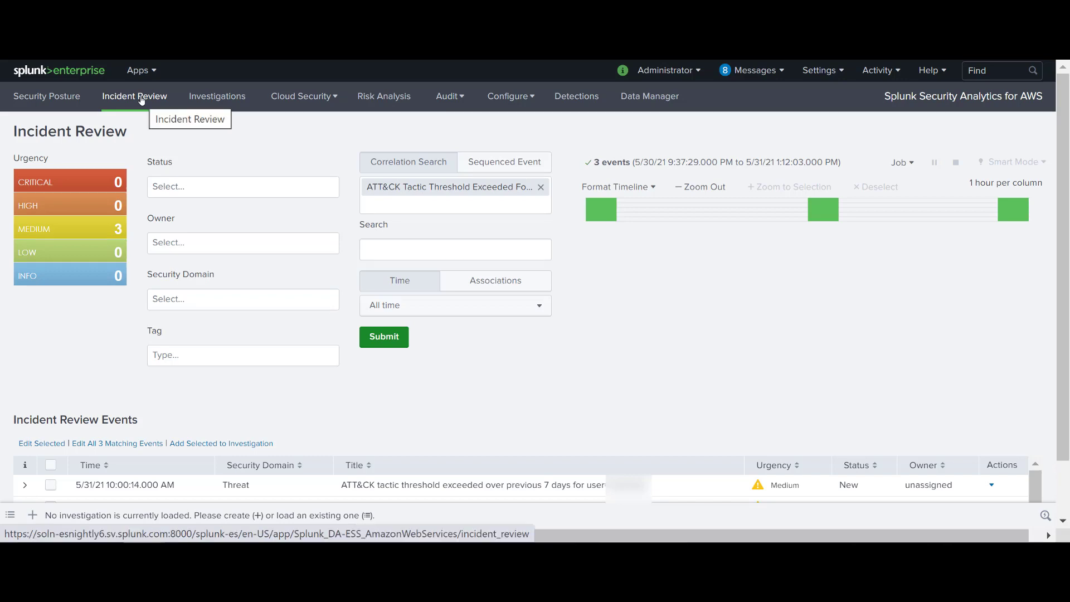
scroll(1058, 122, down, 2)
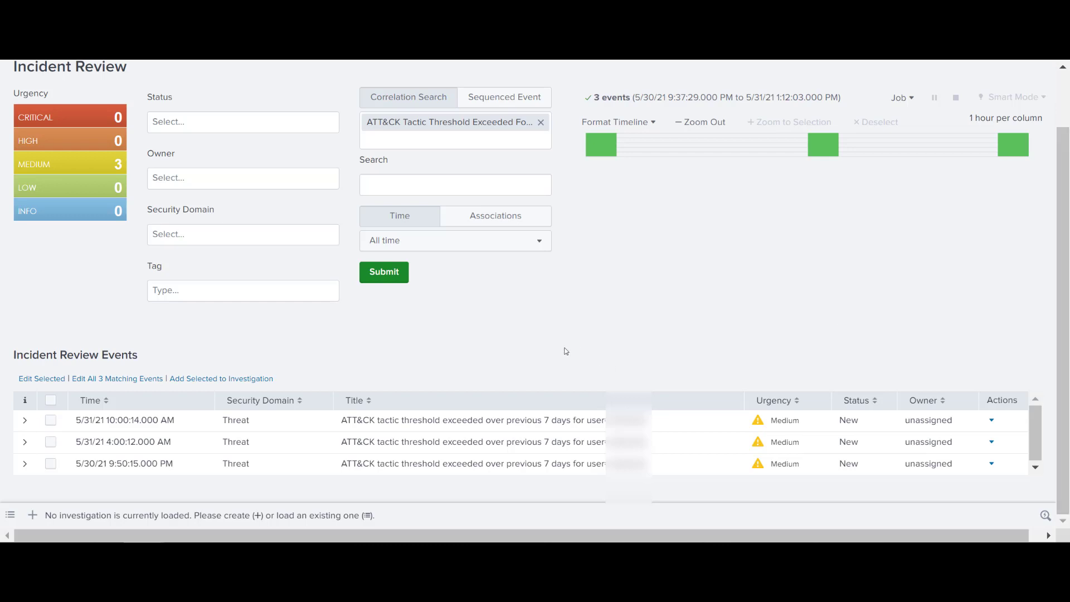
Expand the first ATT&CK threshold notable to show its description and Mitre fields
click(25, 422)
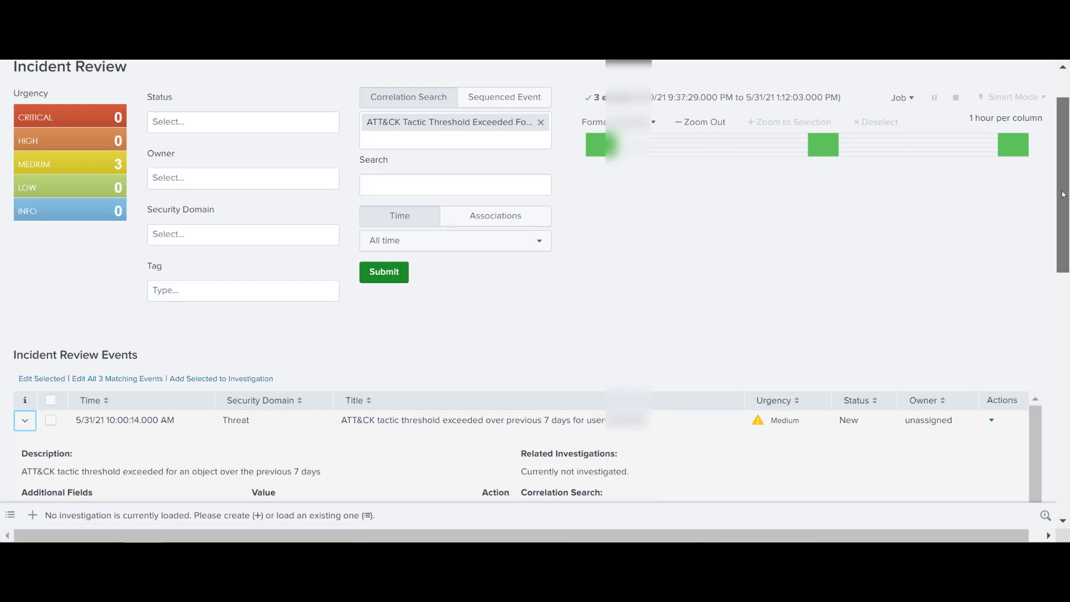
drag(1059, 208, 1066, 351)
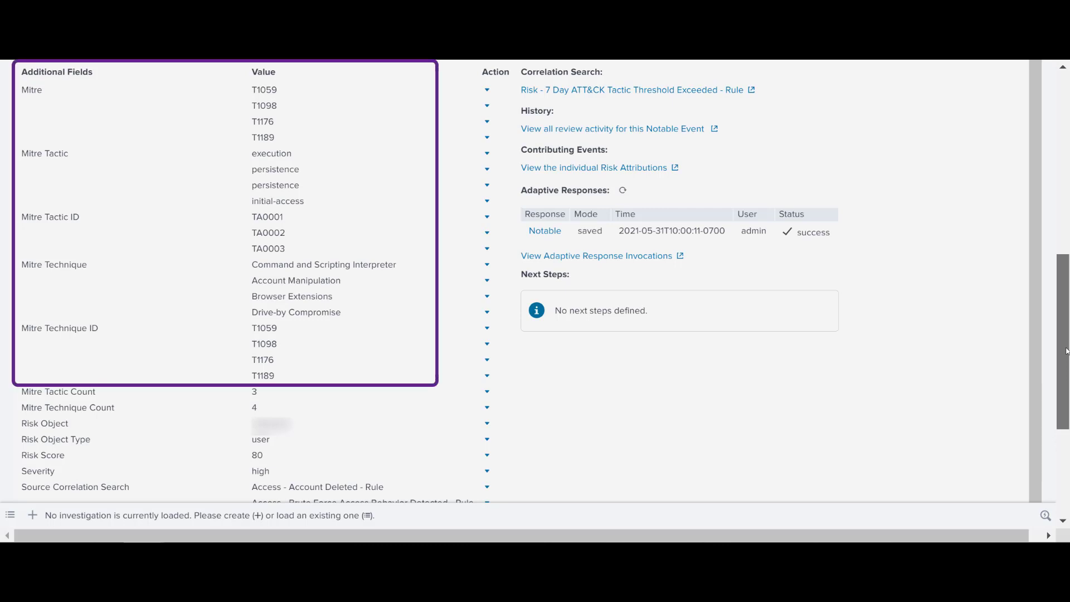
drag(1066, 352, 1067, 385)
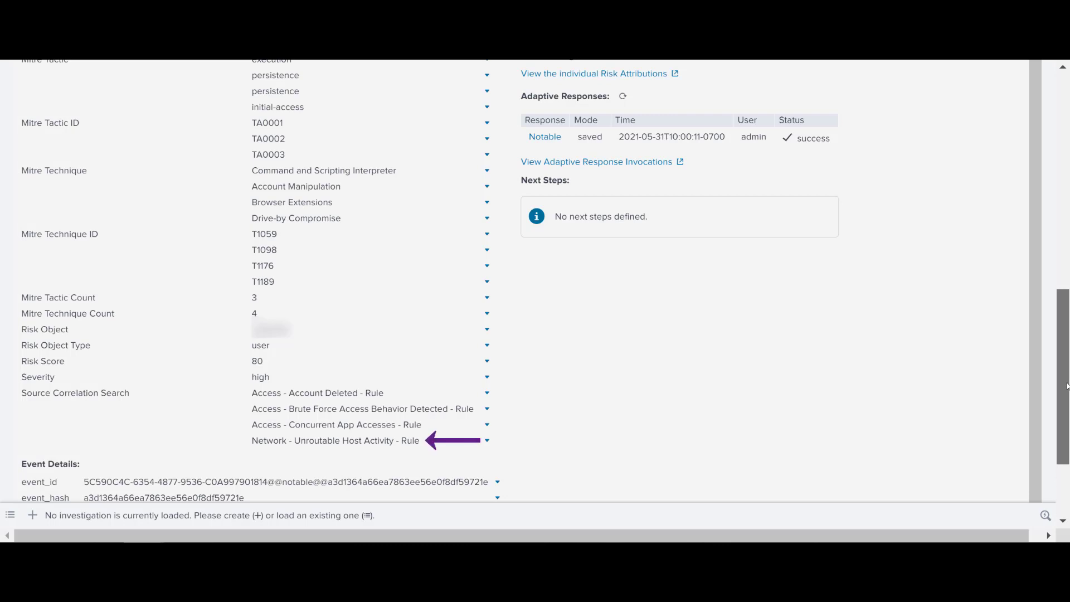
mouse_move(1067, 386)
mouse_down()
mouse_move(1067, 405)
mouse_move(1065, 267)
mouse_up()
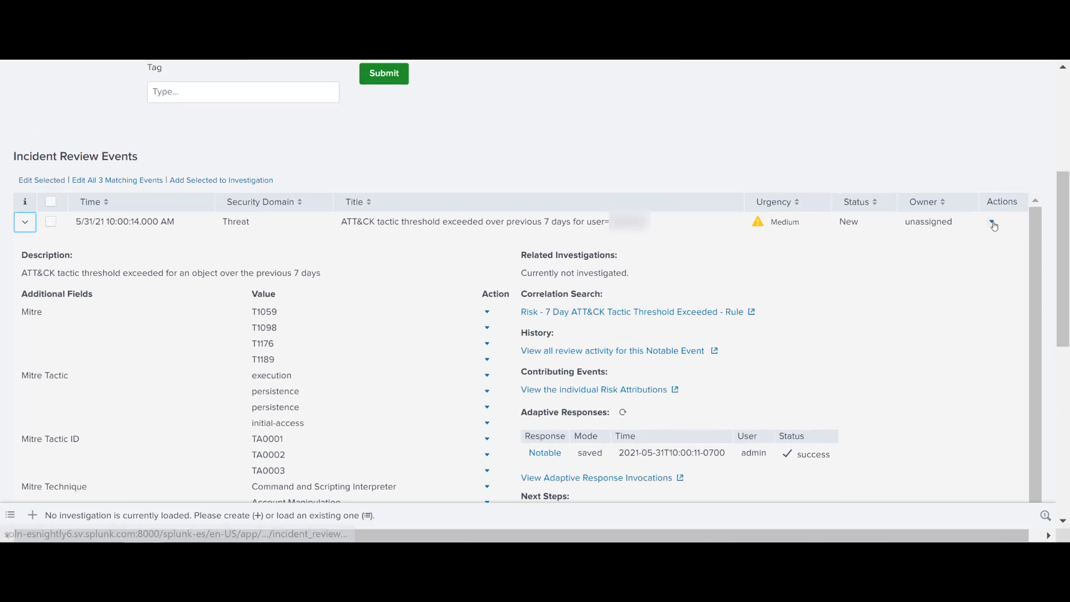
Reach the Suspicious User Behavior investigation from the event's Actions menu, browsing Add Content without adding anything
click(991, 222)
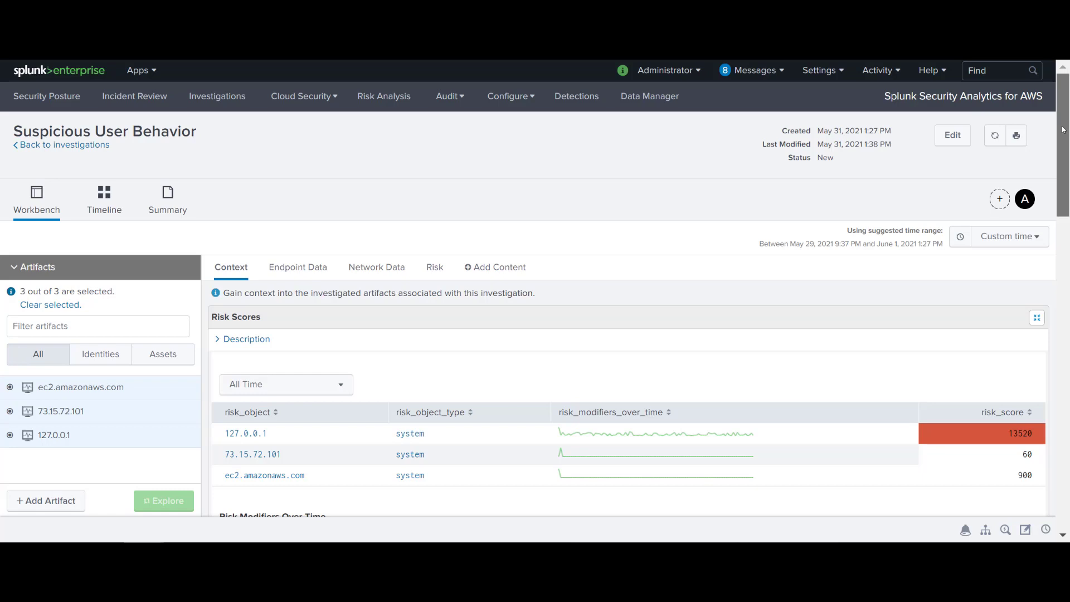
mouse_move(1062, 128)
mouse_down()
mouse_move(1067, 271)
mouse_move(1067, 108)
mouse_up()
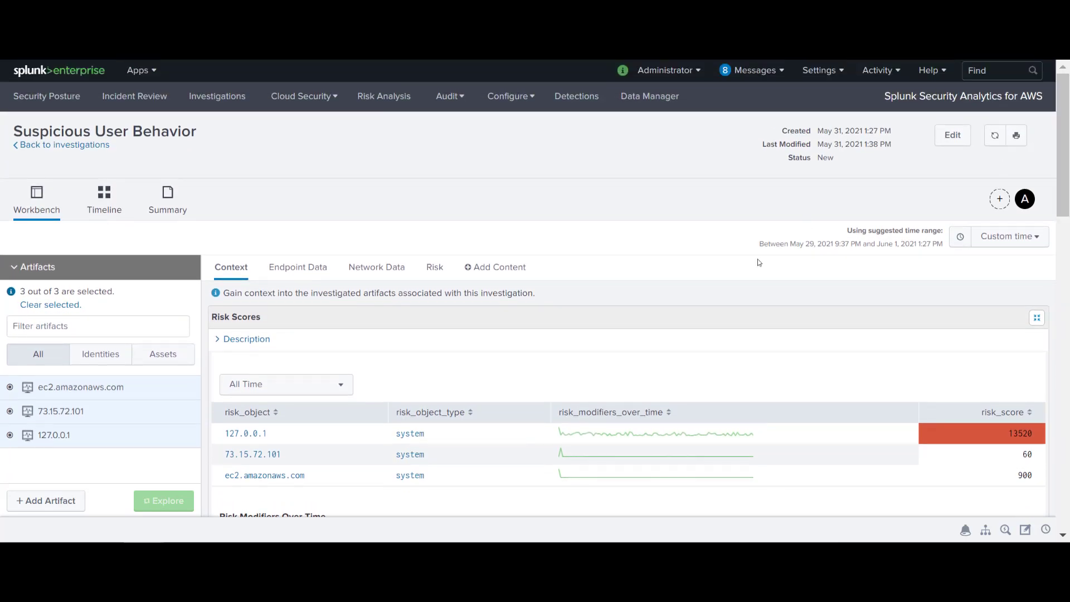
click(500, 265)
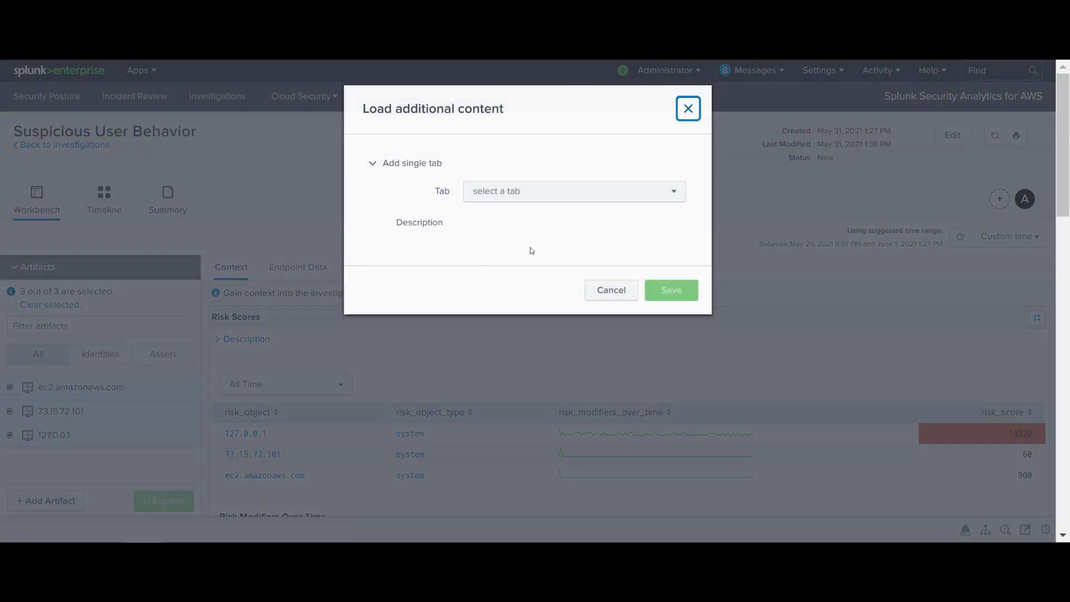
click(657, 192)
drag(682, 271, 689, 292)
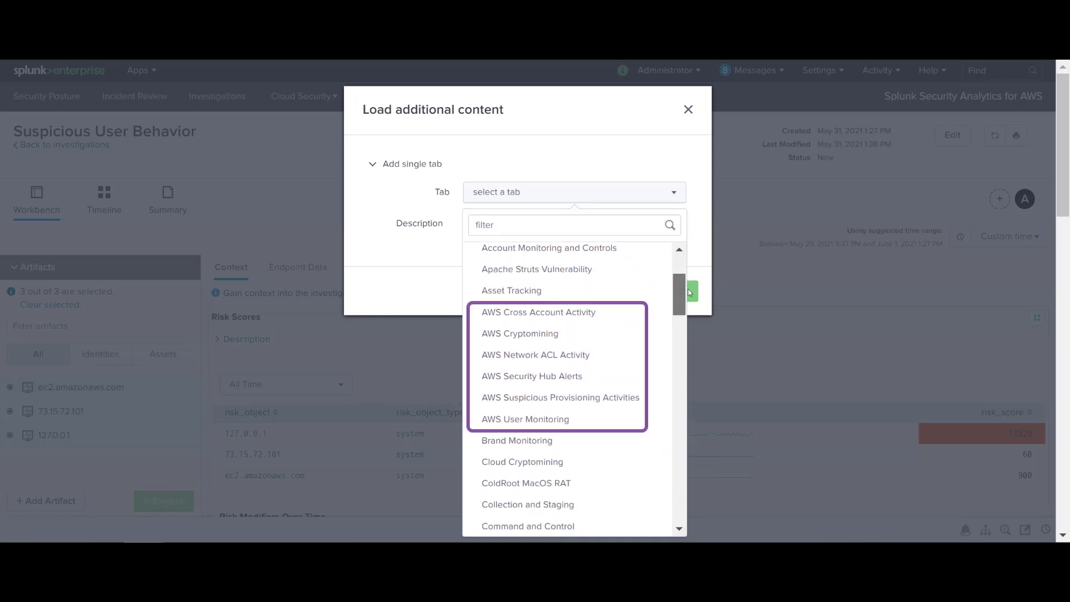
drag(688, 288, 694, 251)
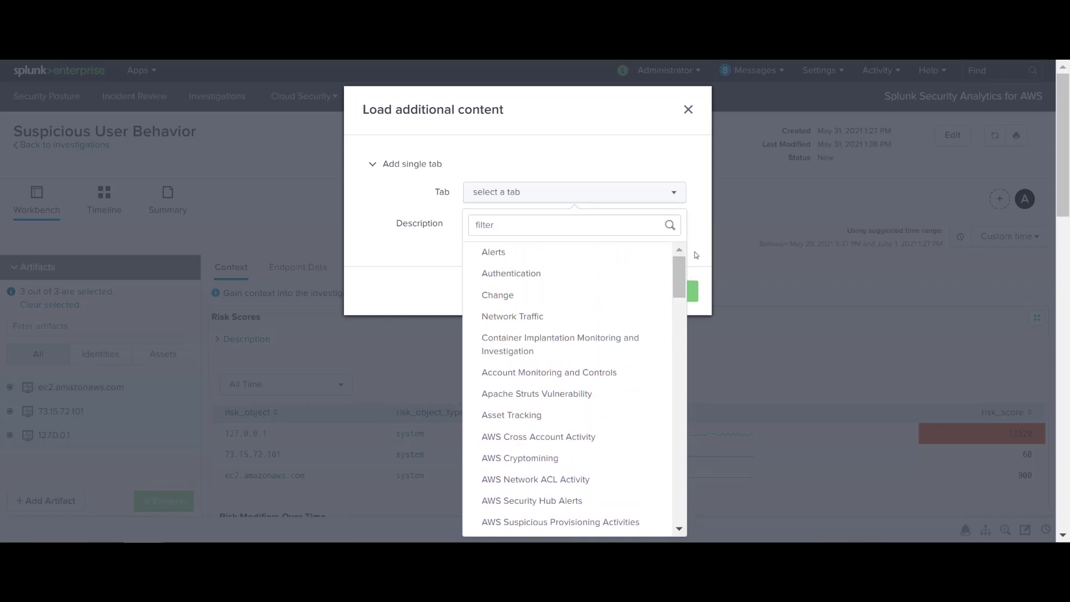
click(695, 252)
click(627, 291)
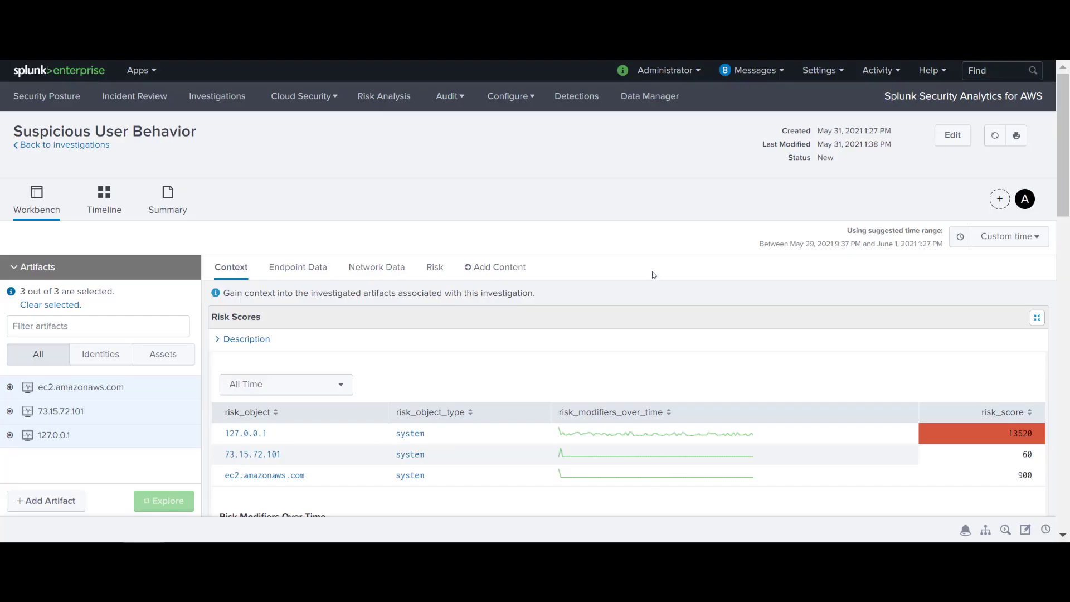
Review the investigation's timeline, then its Summary of notable events from PII detected to network change
click(107, 200)
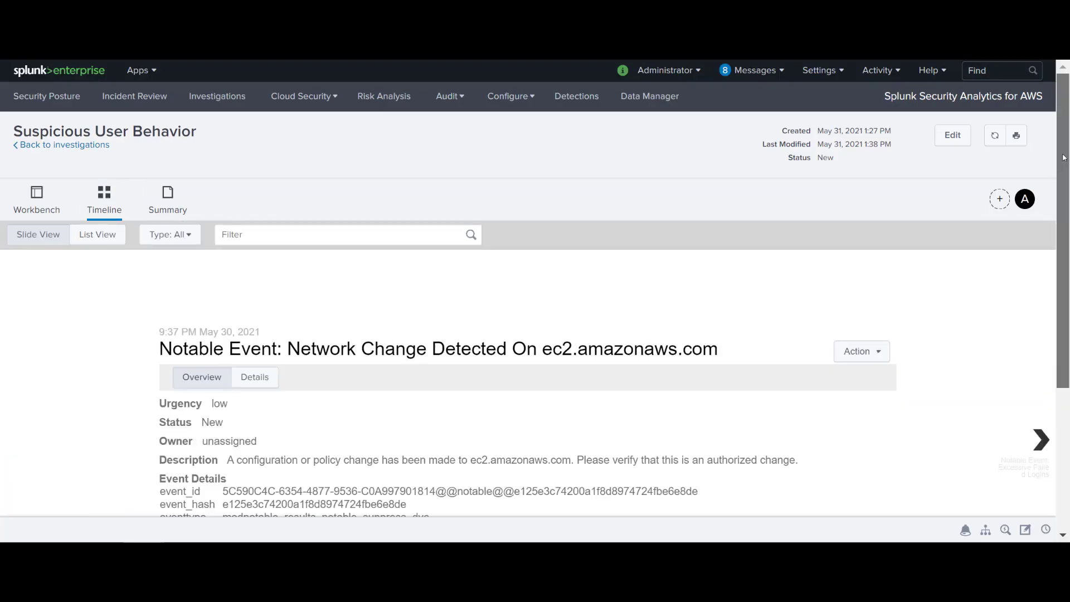
drag(1064, 158, 1065, 314)
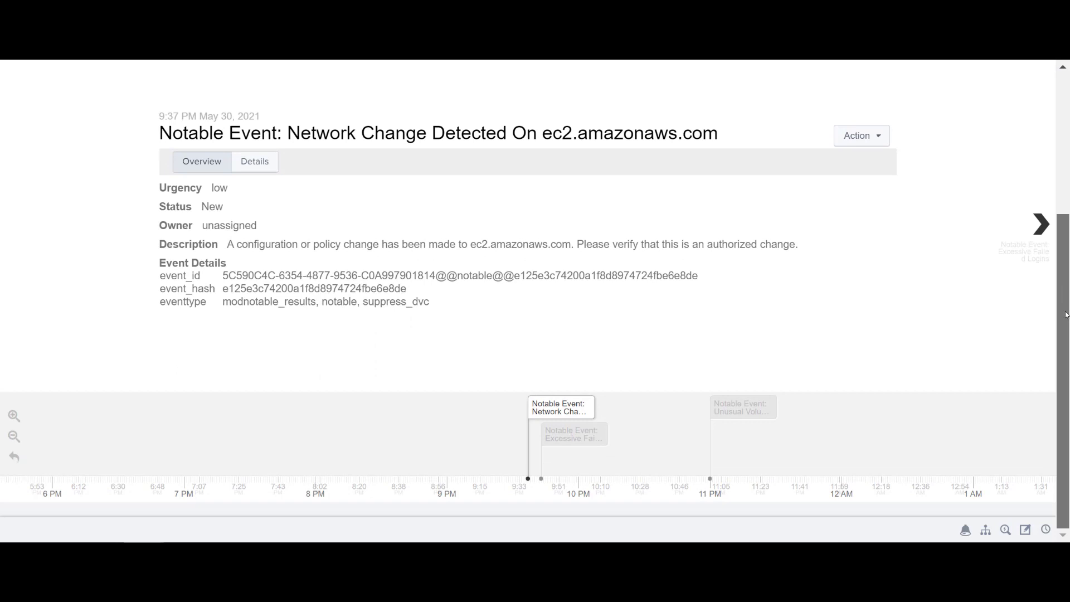
drag(1065, 315, 1063, 141)
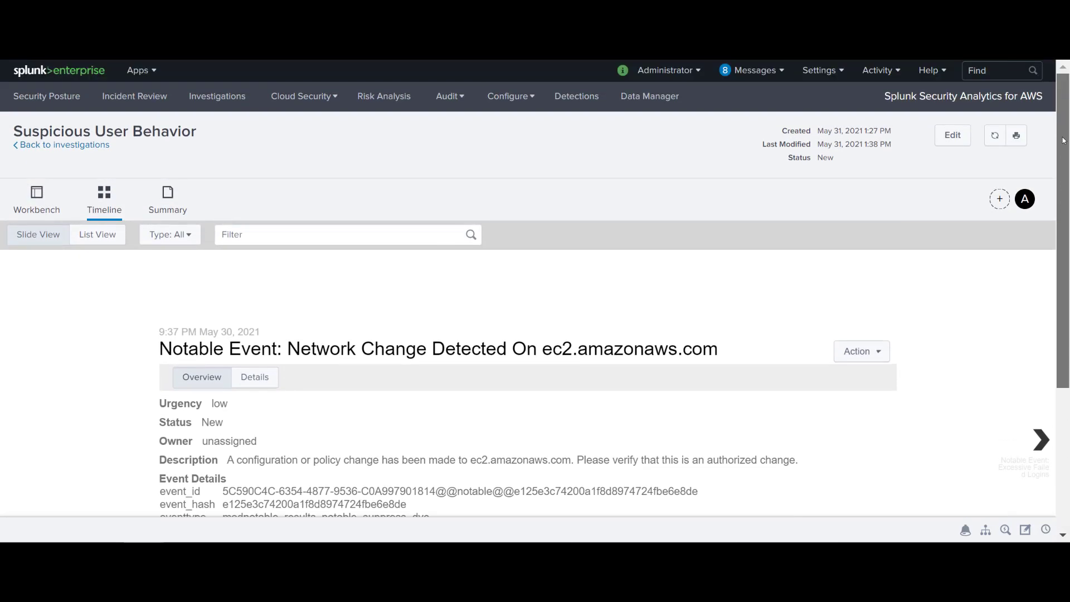
click(170, 205)
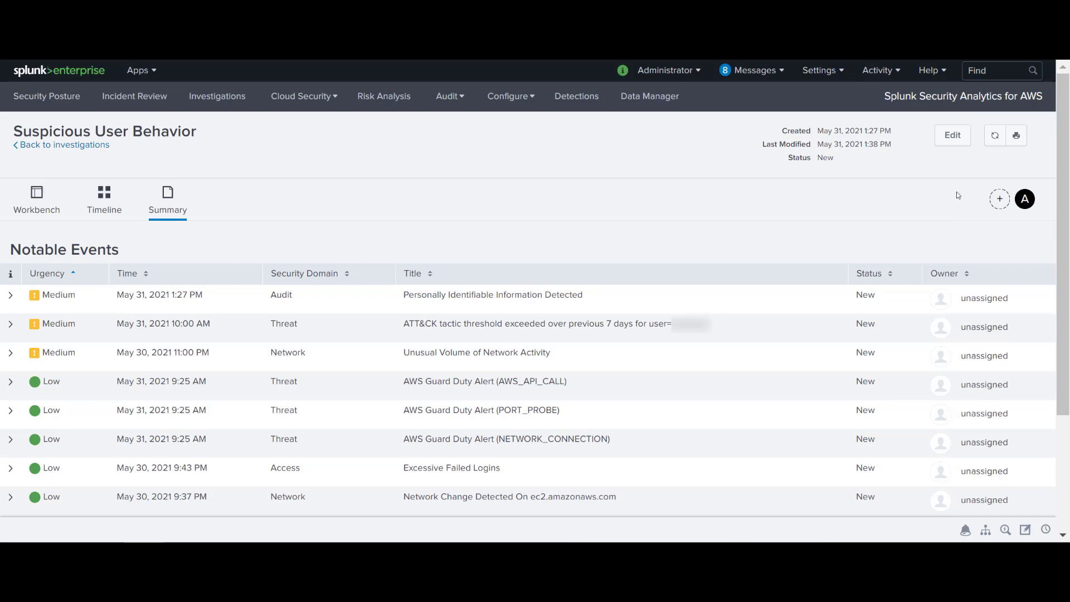
Edit the Suspicious User Behavior investigation, change its status to Resolved, and save
click(950, 136)
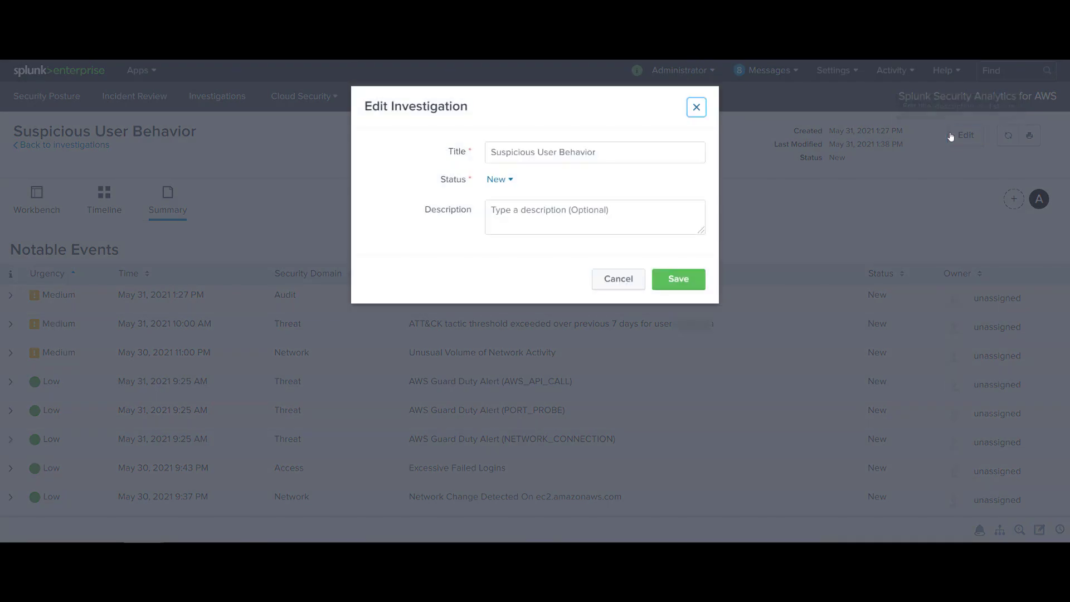
click(499, 179)
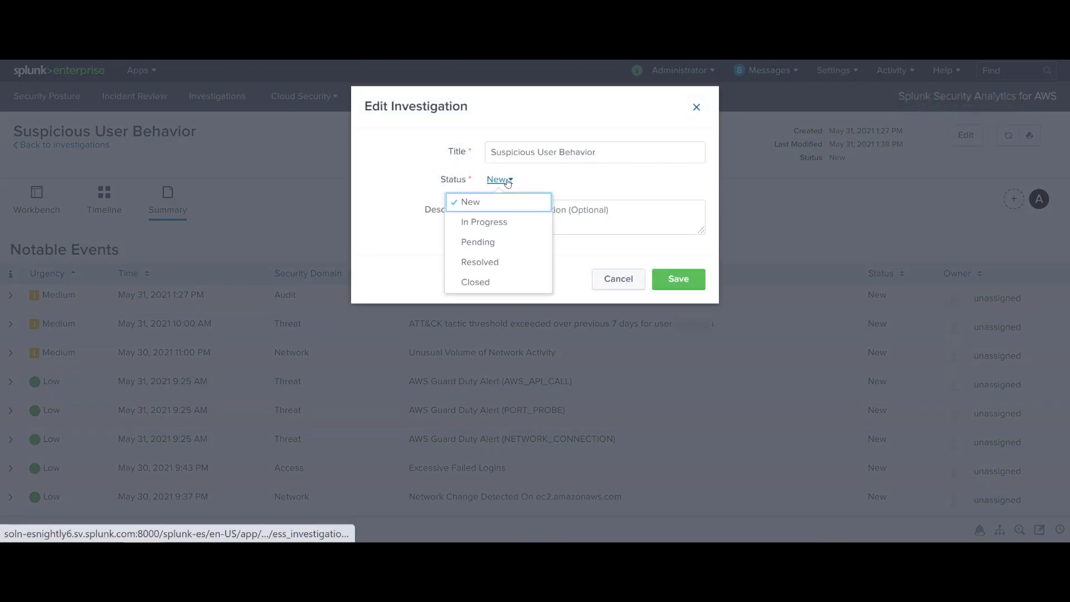
click(500, 259)
click(679, 281)
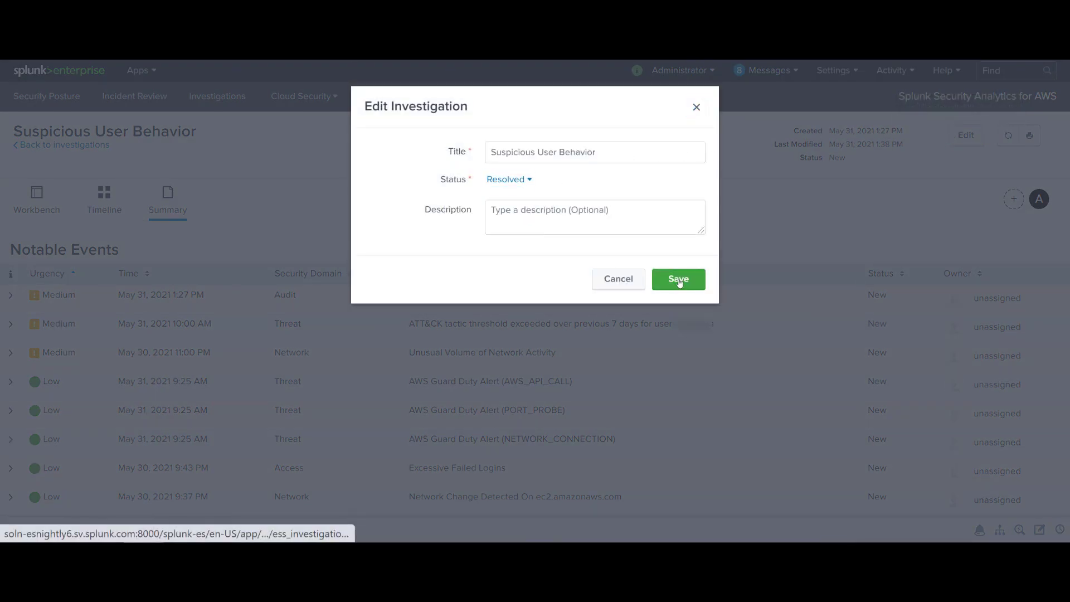